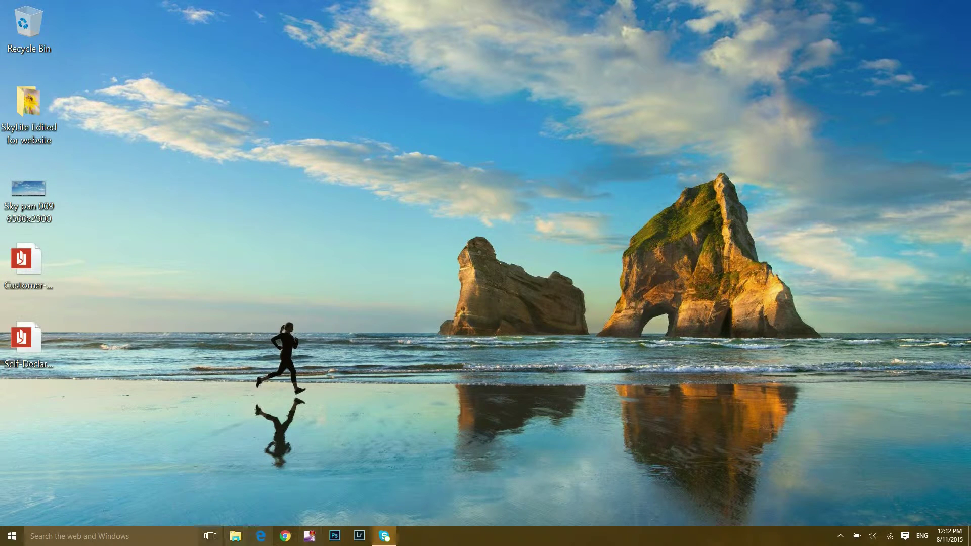
Step: Open Paint, paste the captured desktop screenshot onto the canvas, and maximize the window
key("super+s")
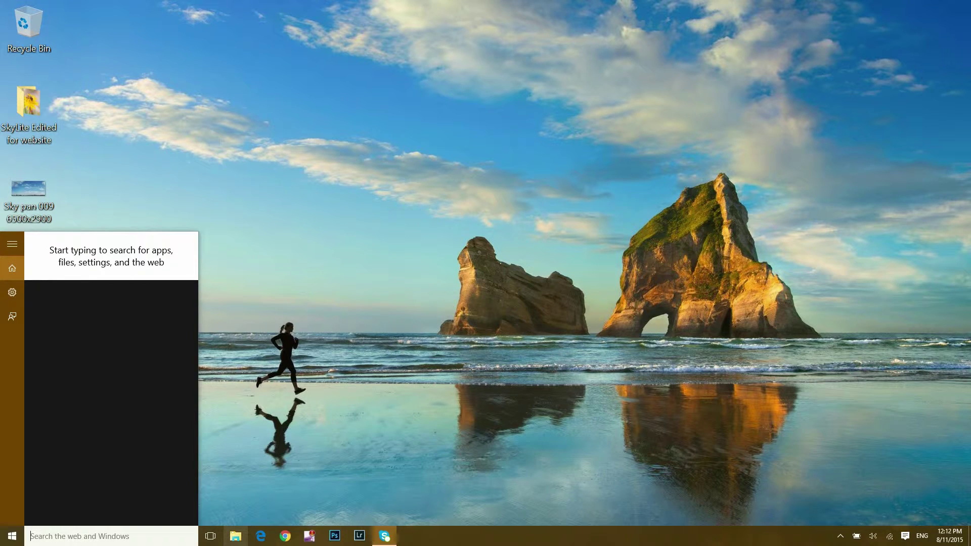
type("paint")
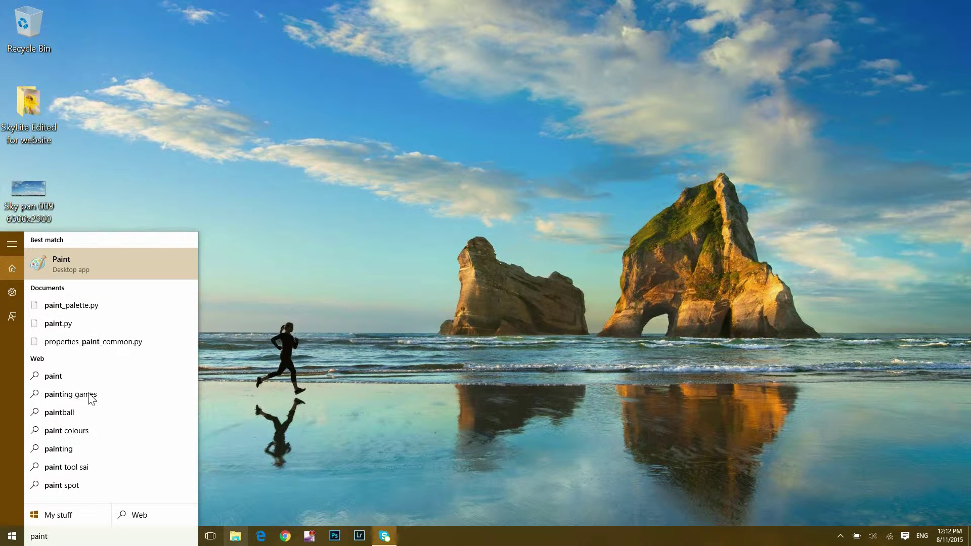
key("Return")
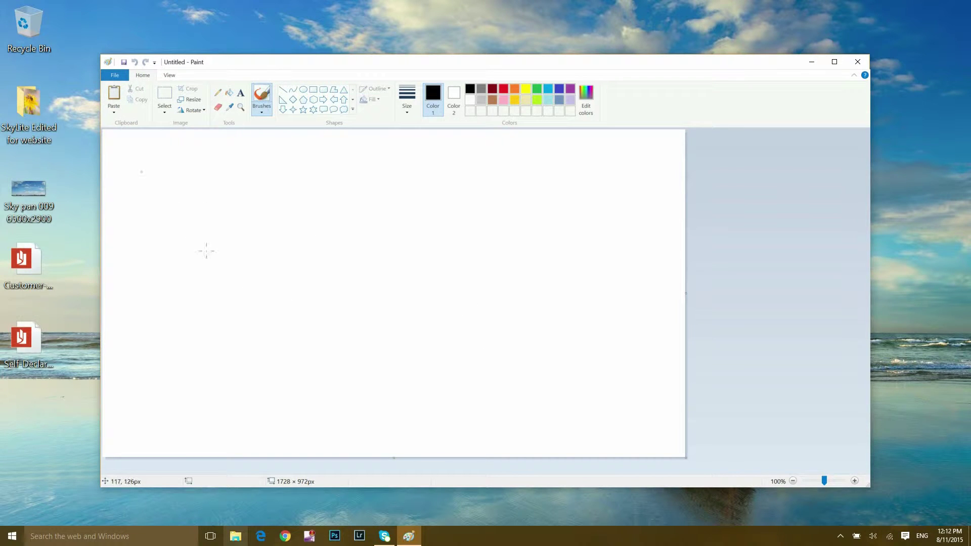
key("ctrl+v")
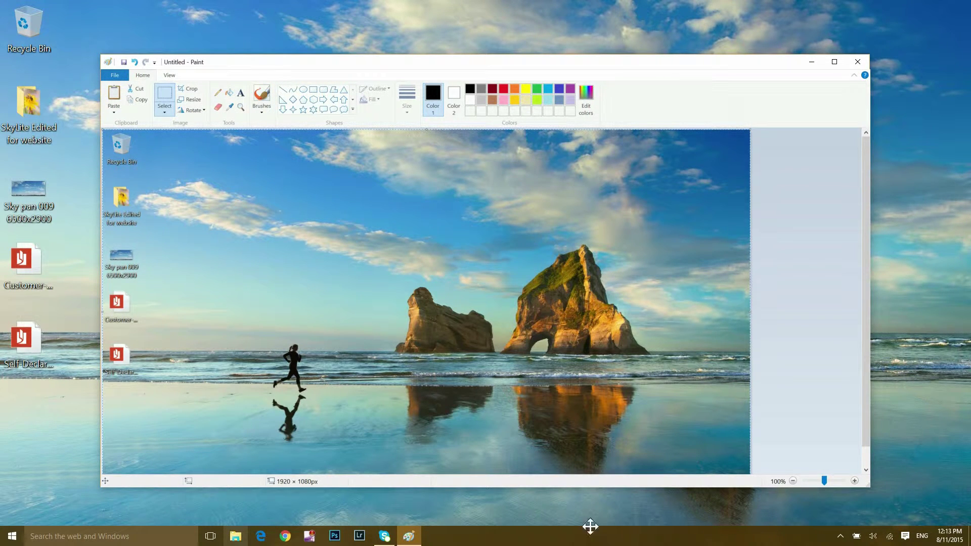
key("super+Up")
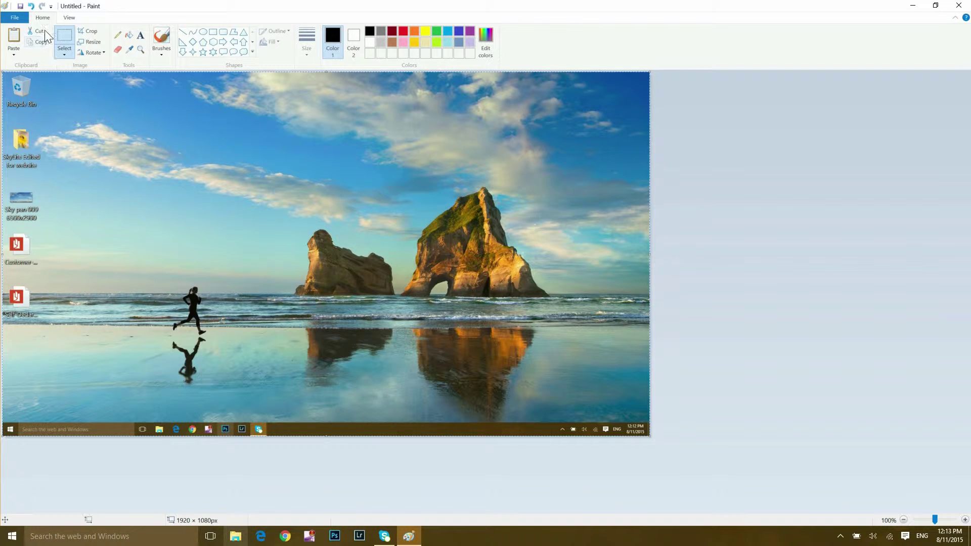
Step: Start saving the image in the Desktop folder with the file name desktop screenshot
key("ctrl+s")
left_click(367, 226)
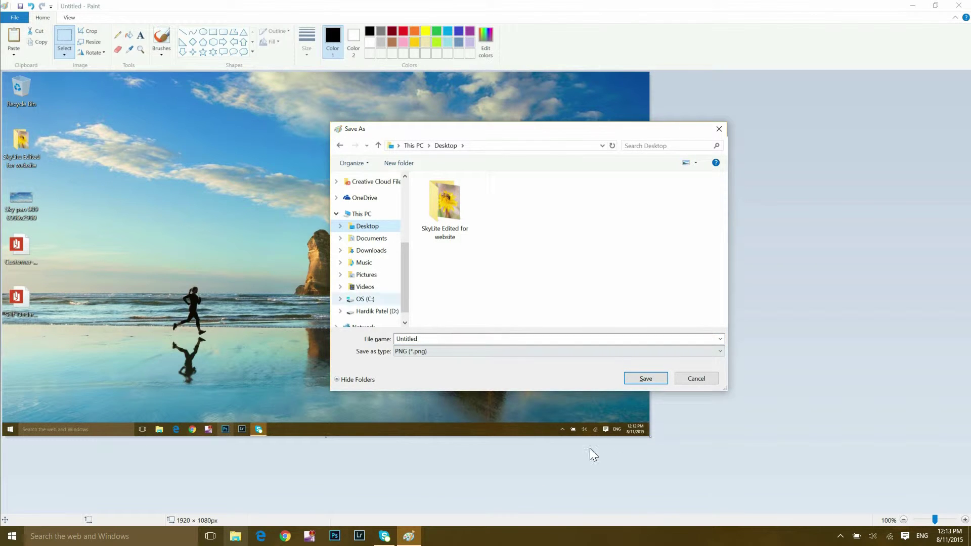
key("alt+n")
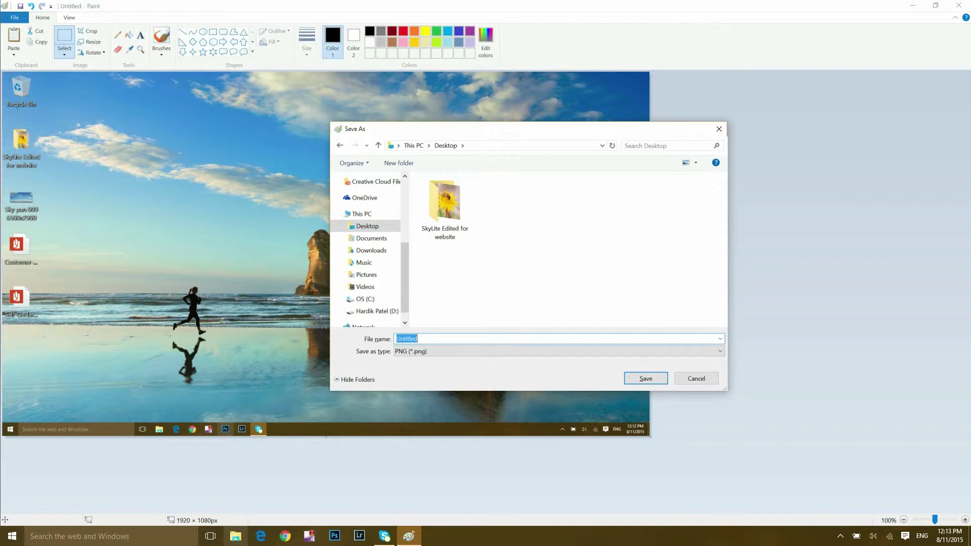
type("desktop scren")
key("BackSpace")
type("en")
Step: Set the file type to JPEG, save the image, and close Paint
key("Tab")
key("alt+Down")
key("Up")
key("Up")
key("Up")
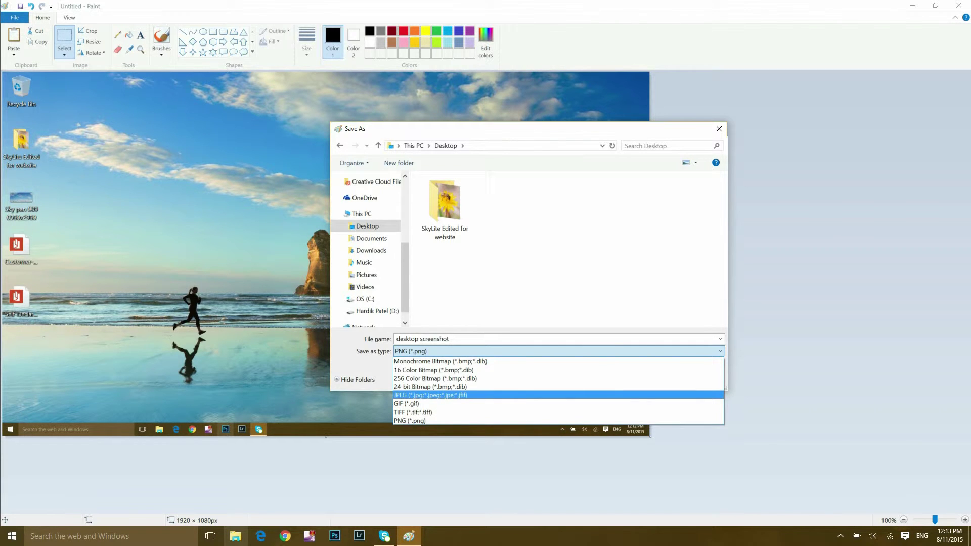
left_click(430, 395)
left_click(646, 384)
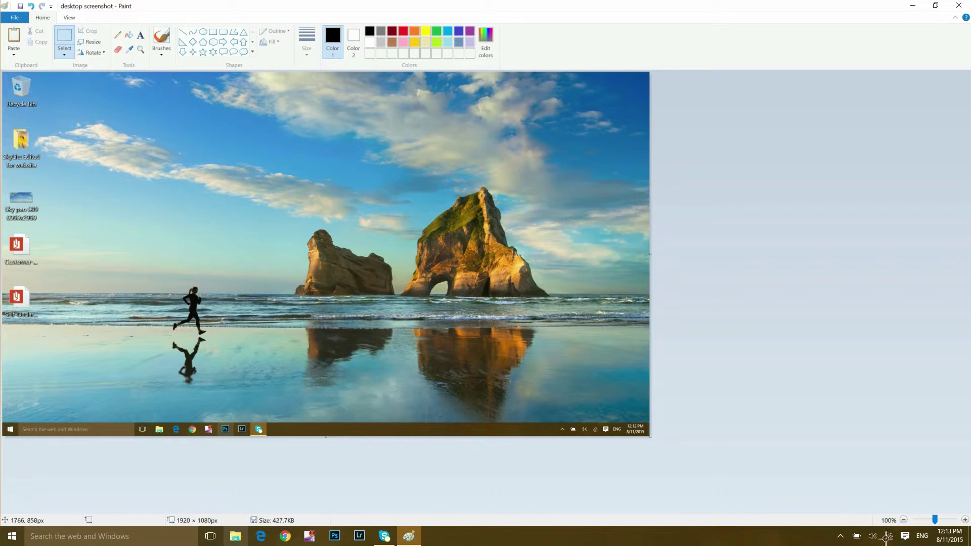
left_click(958, 6)
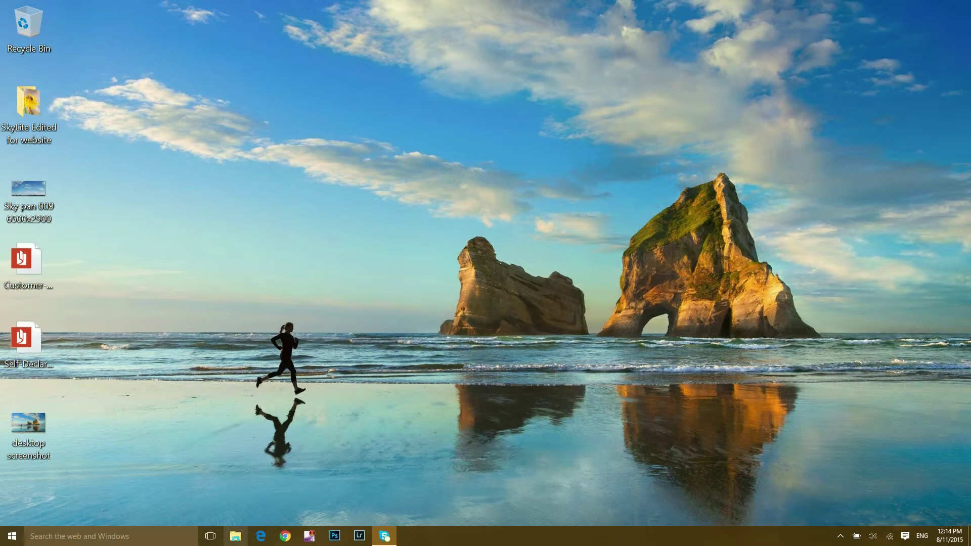
Step: Search for and open the Snipping Tool, and move its window over the large rock
left_click(111, 536)
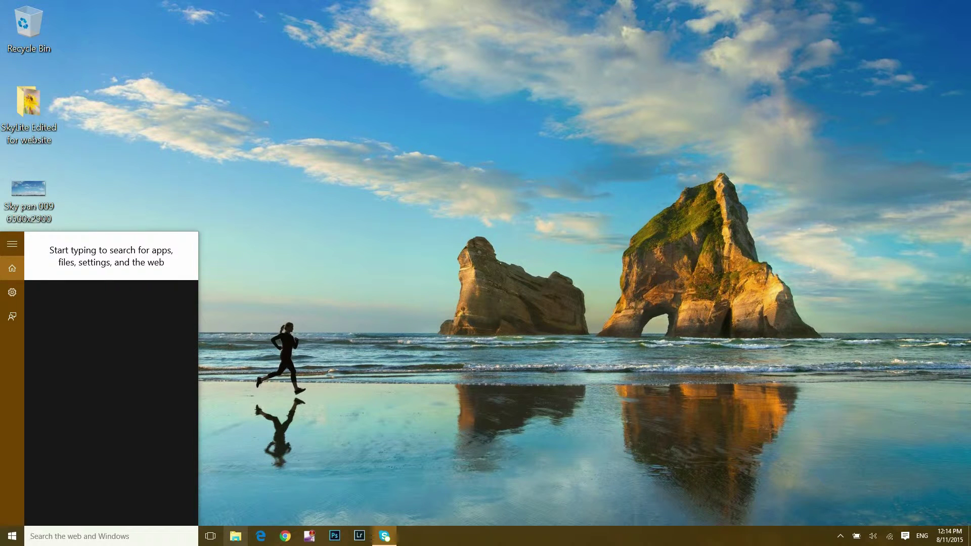
type("snipp")
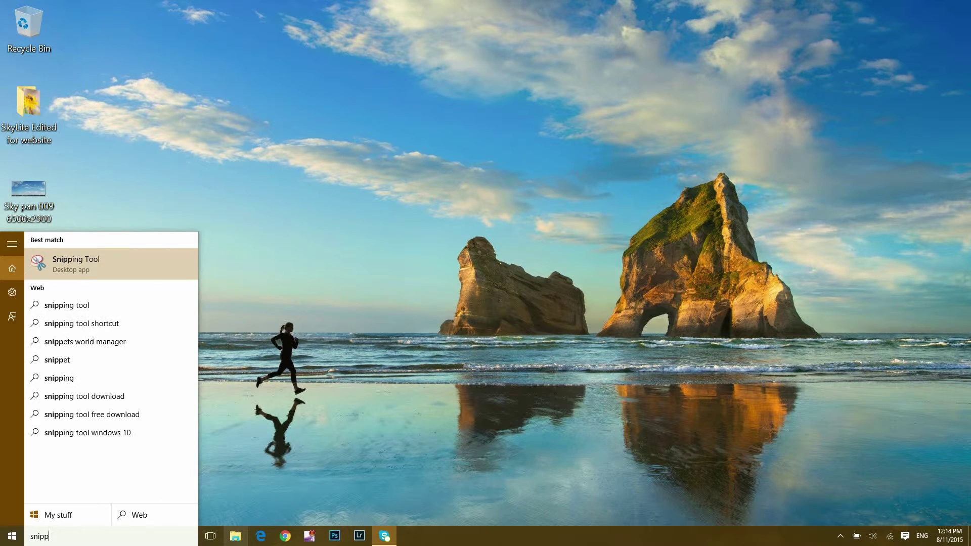
type("ing")
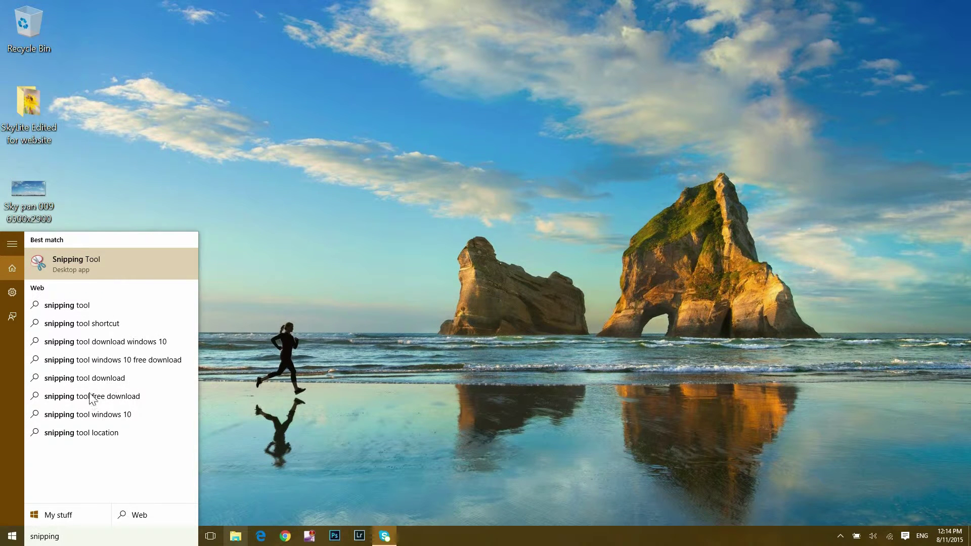
key("Return")
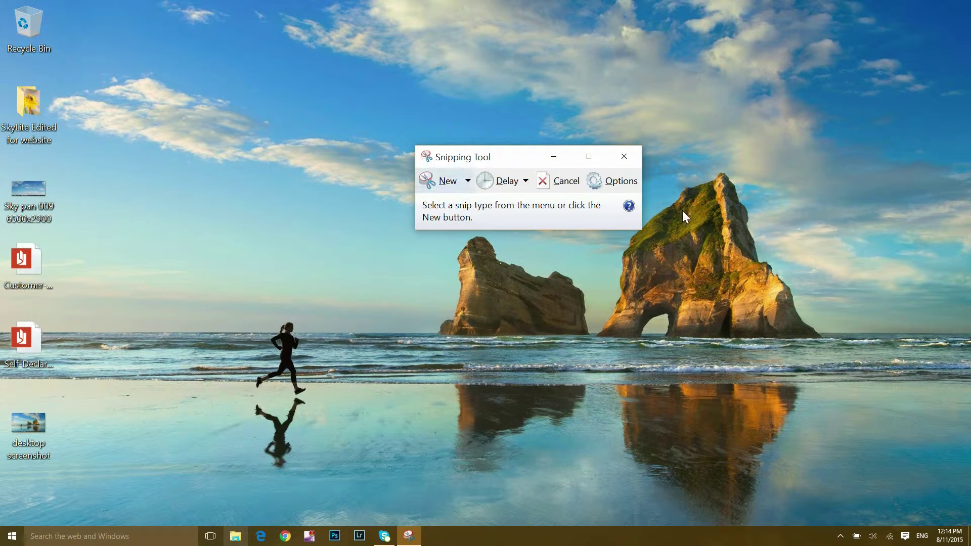
mouse_move(545, 160)
left_mouse_down()
mouse_move(607, 191)
mouse_move(794, 230)
left_mouse_up()
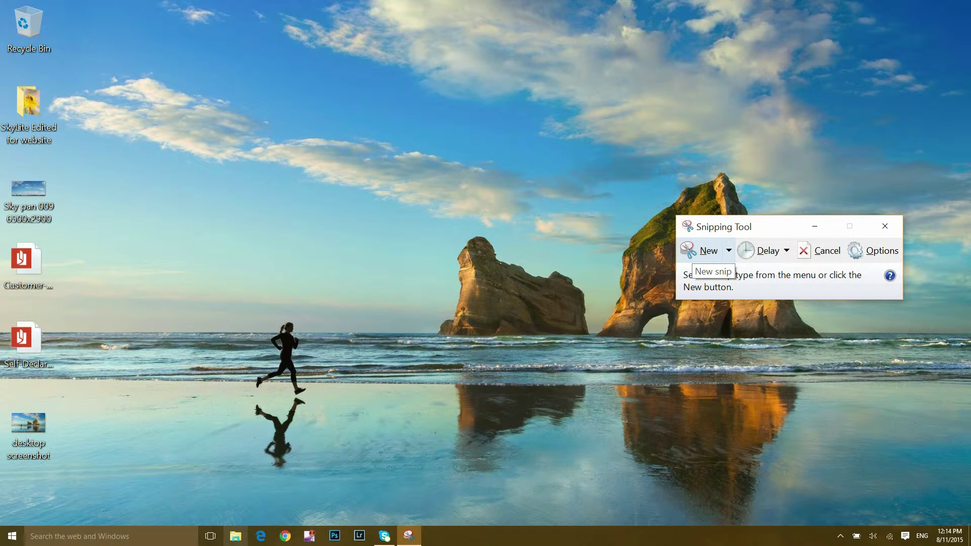
Step: Take a free-form snip by outlining the runner, both rocks and their reflections on the desktop wallpaper
left_click(729, 251)
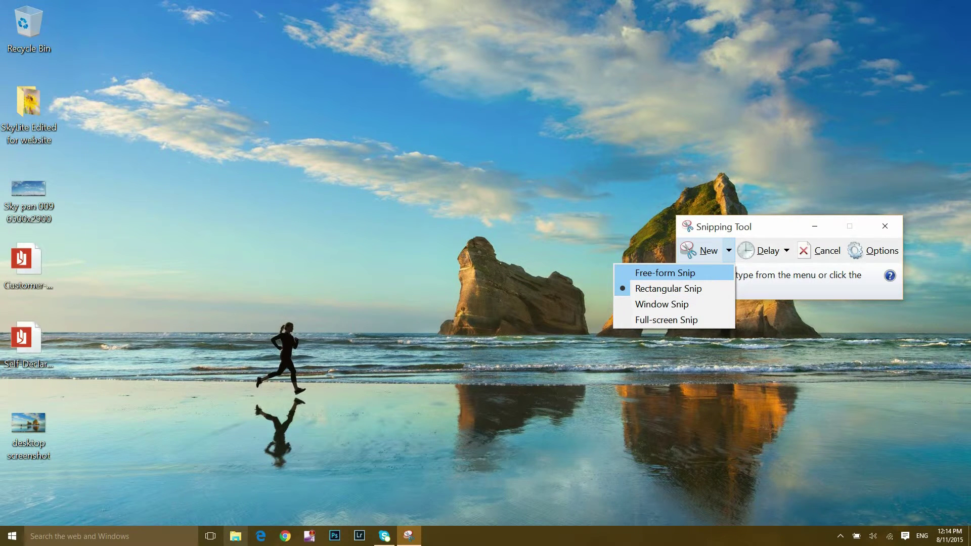
left_click(665, 273)
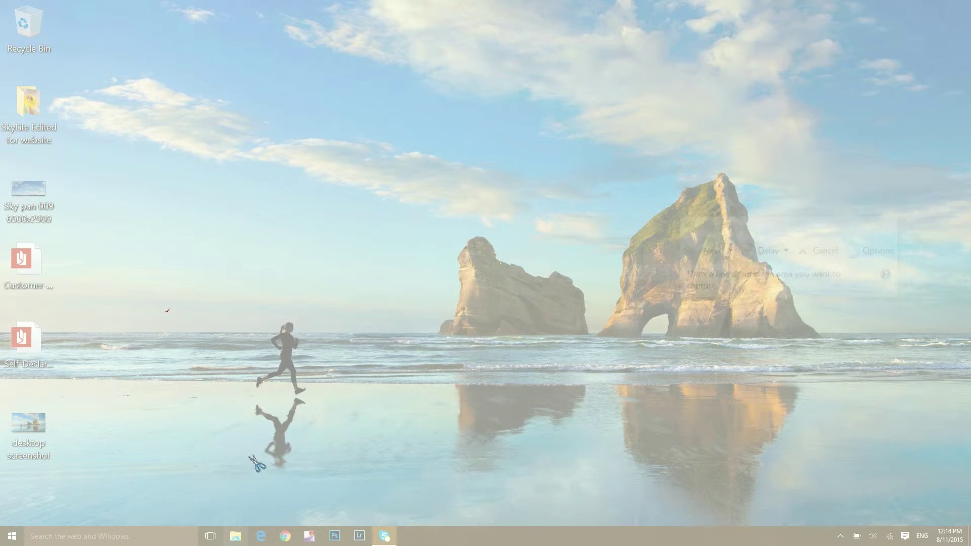
mouse_move(166, 311)
left_mouse_down()
mouse_move(249, 242)
mouse_move(450, 130)
mouse_move(715, 138)
mouse_move(862, 373)
mouse_move(574, 490)
mouse_move(255, 495)
mouse_move(166, 392)
mouse_move(163, 318)
left_mouse_up()
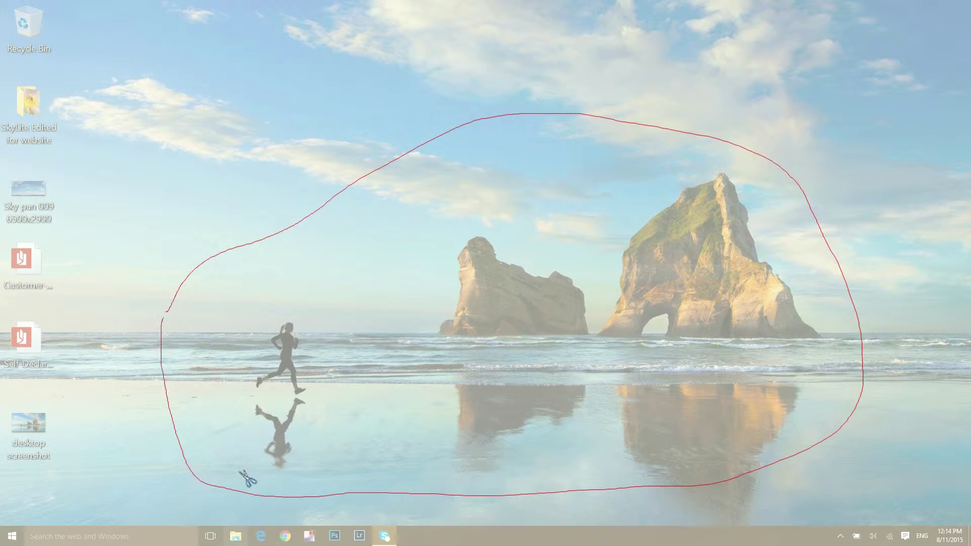
left_click_drag(247, 478, 255, 473)
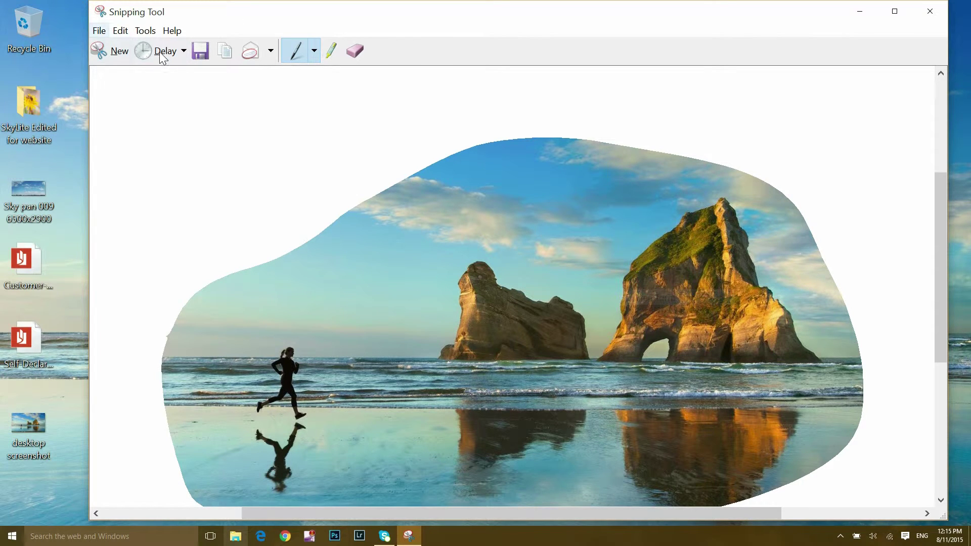
Step: Start saving the free-form snip in the Desktop folder with the file name Capture100
key("alt+f")
key("Down")
key("Down")
key("Right")
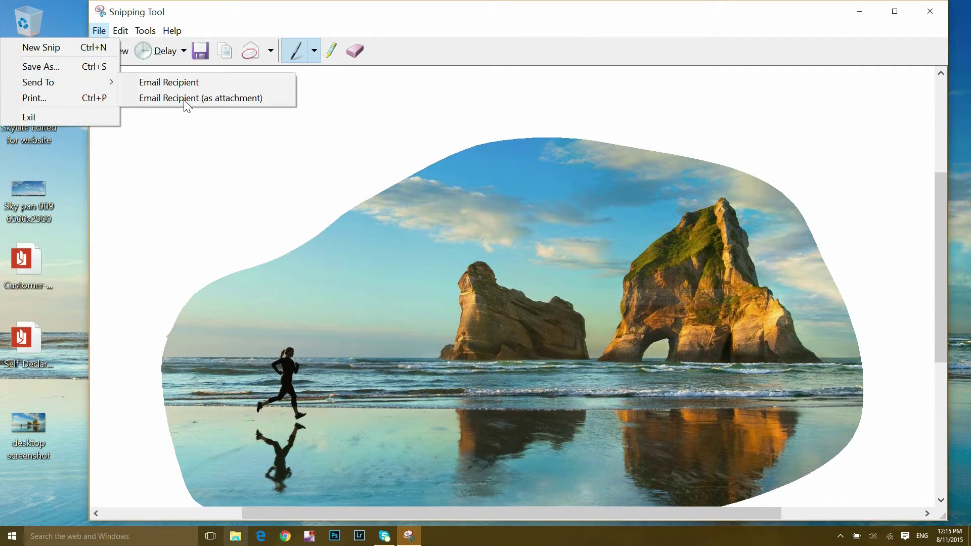
key("Right")
key("Left")
key("Down")
key("Return")
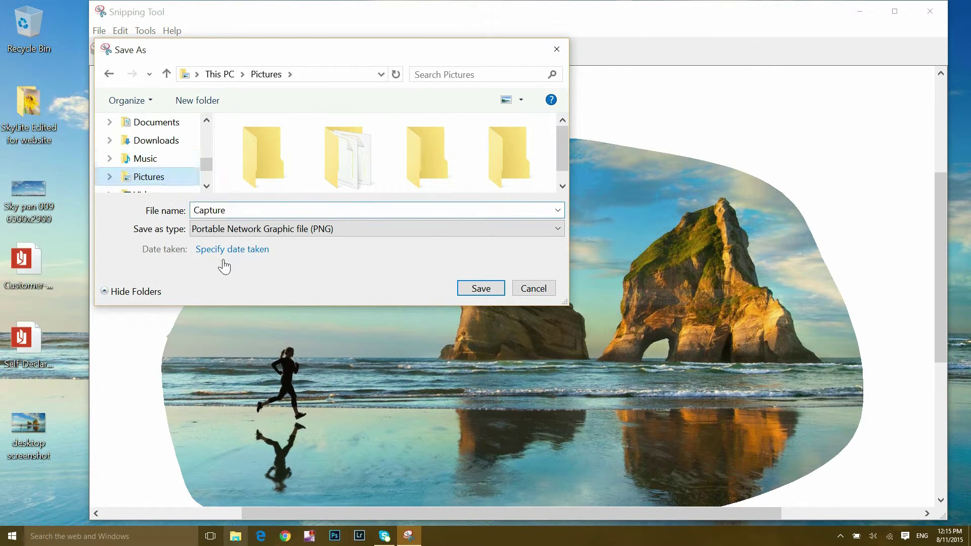
left_click(176, 170)
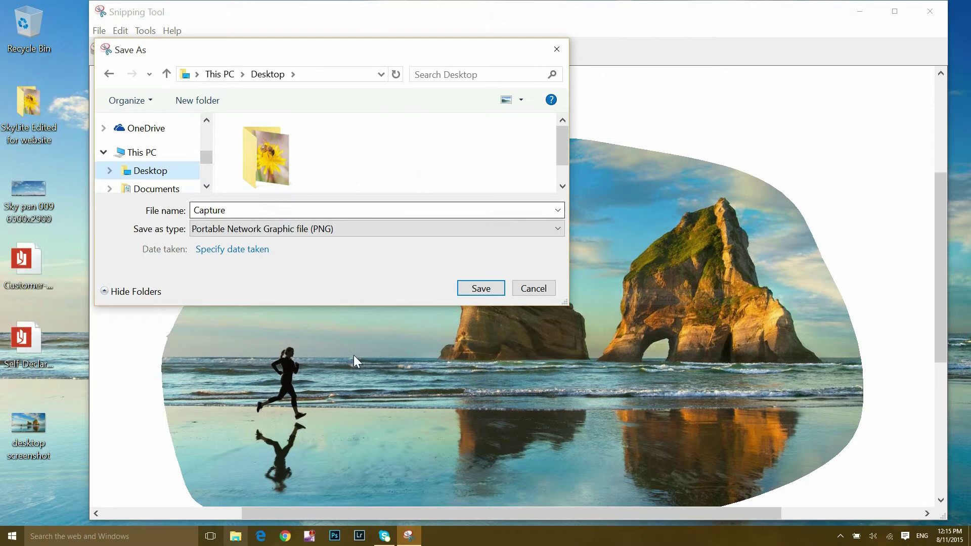
left_click(227, 210)
key("End")
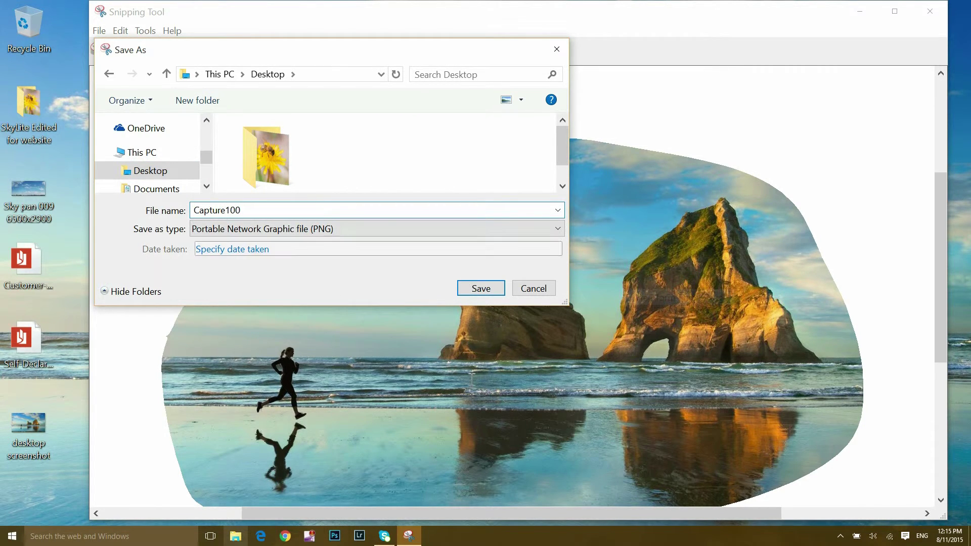
Step: Set the snip's file type to JPEG, save it, and close the Snipping Tool
left_click(332, 228)
left_click(281, 269)
key("Return")
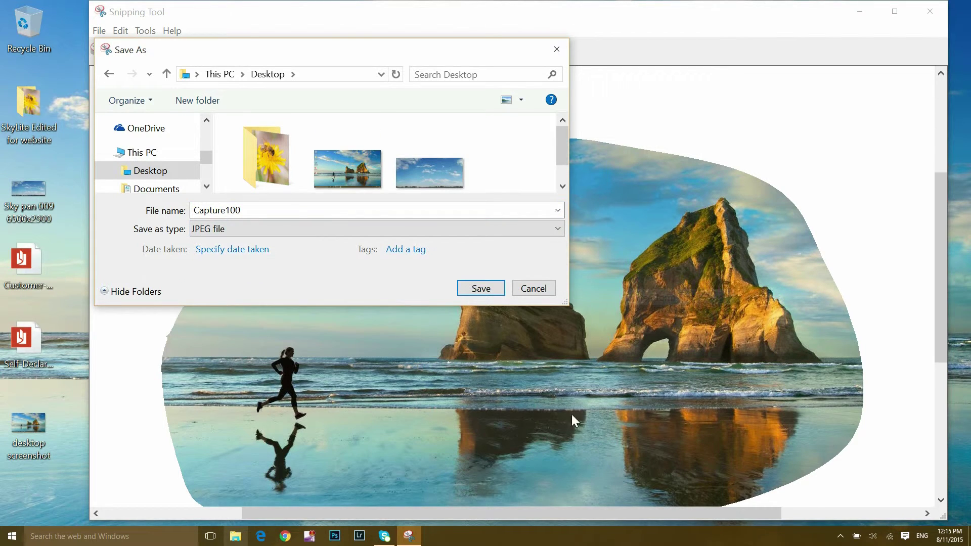
key("Return")
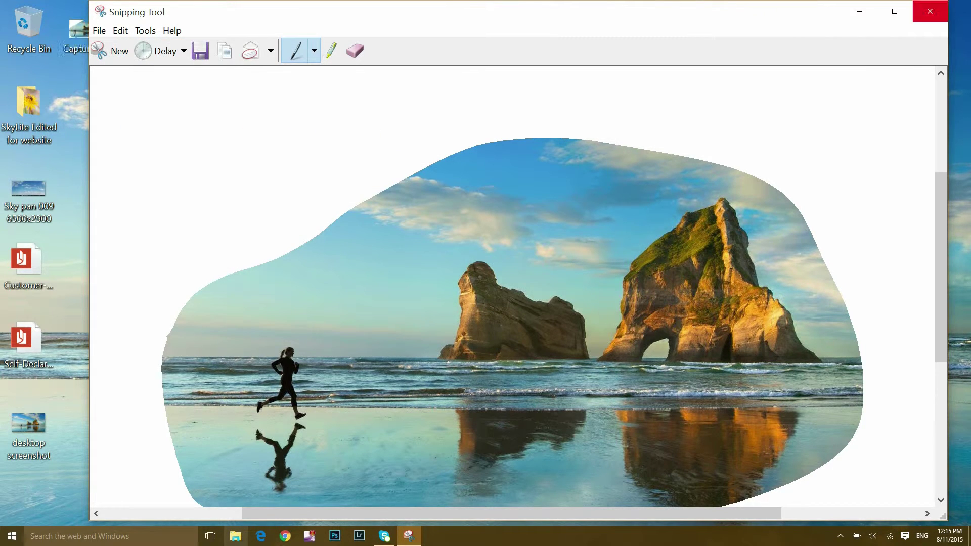
left_click(929, 11)
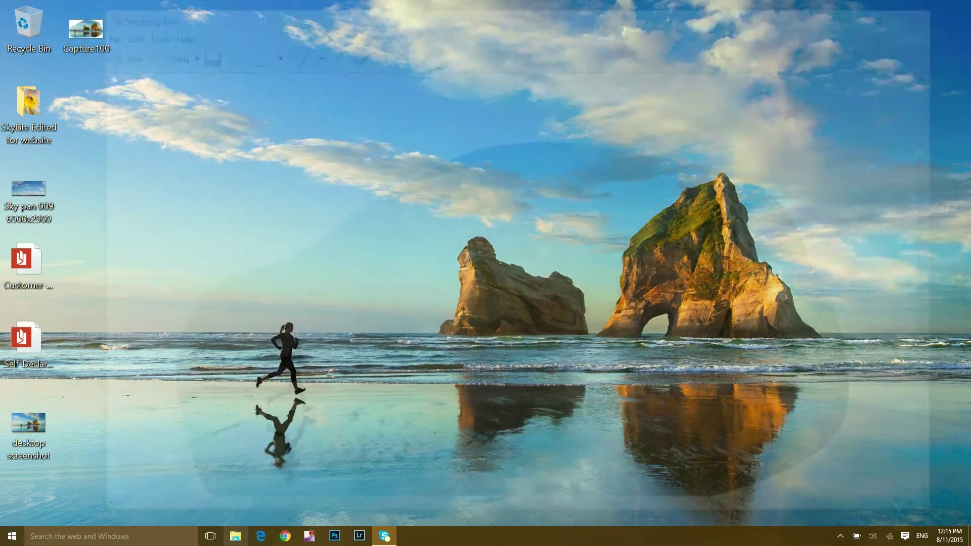
Step: Reopen the Snipping Tool and take a rectangular snip around the runner, both rocks and their reflections
key("super+s")
type("sni")
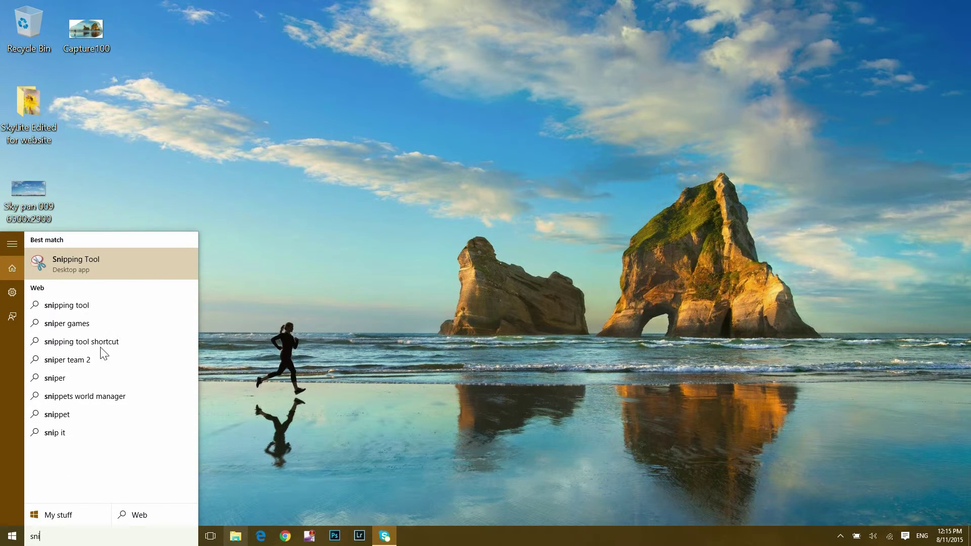
key("Return")
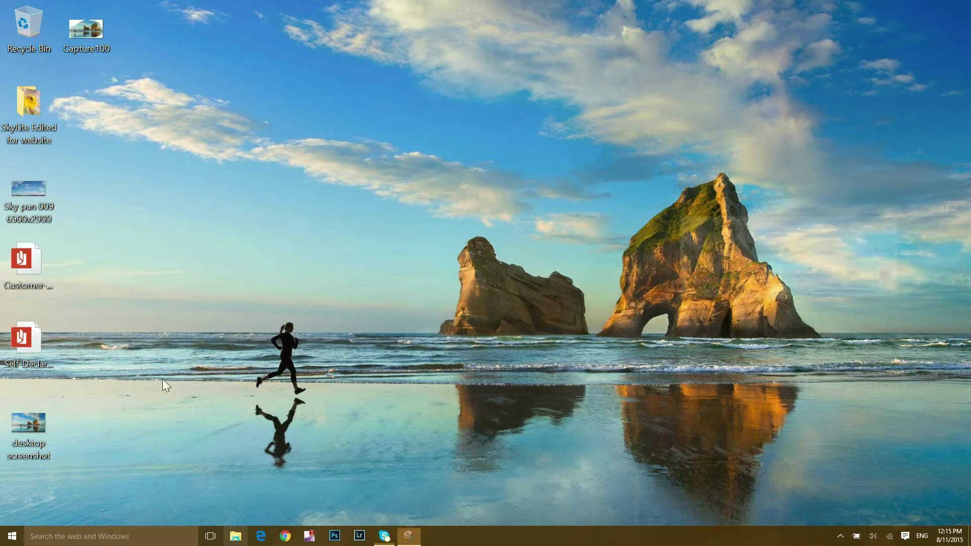
left_click(728, 250)
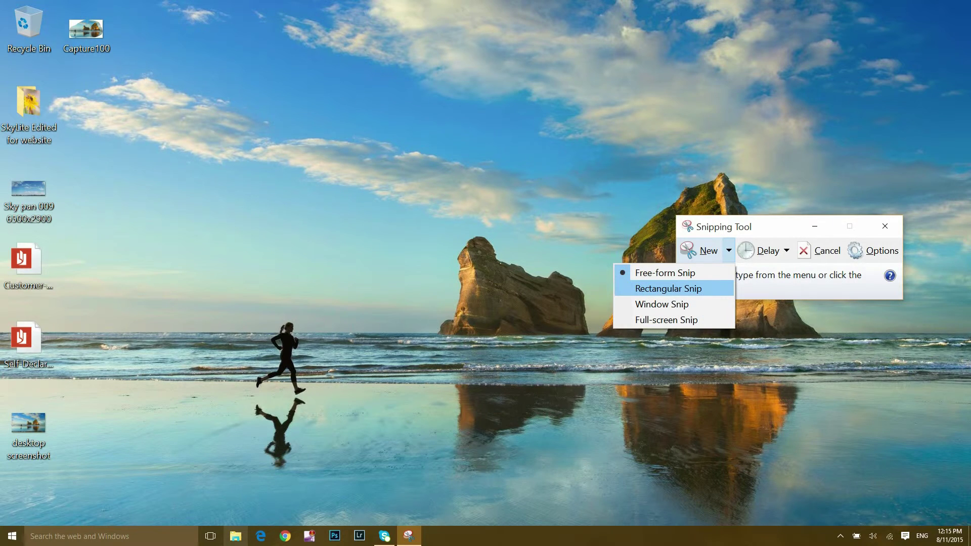
left_click(668, 289)
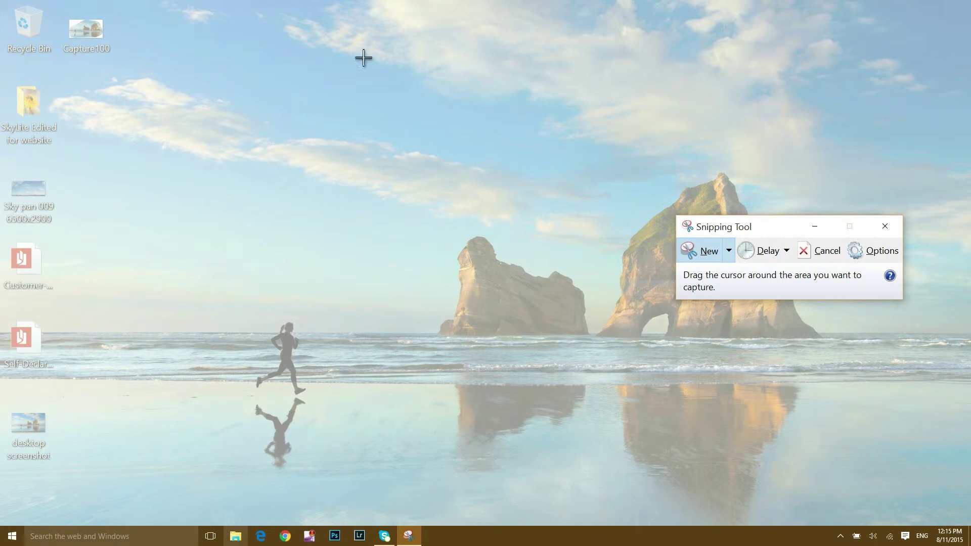
left_click_drag(89, 129, 863, 475)
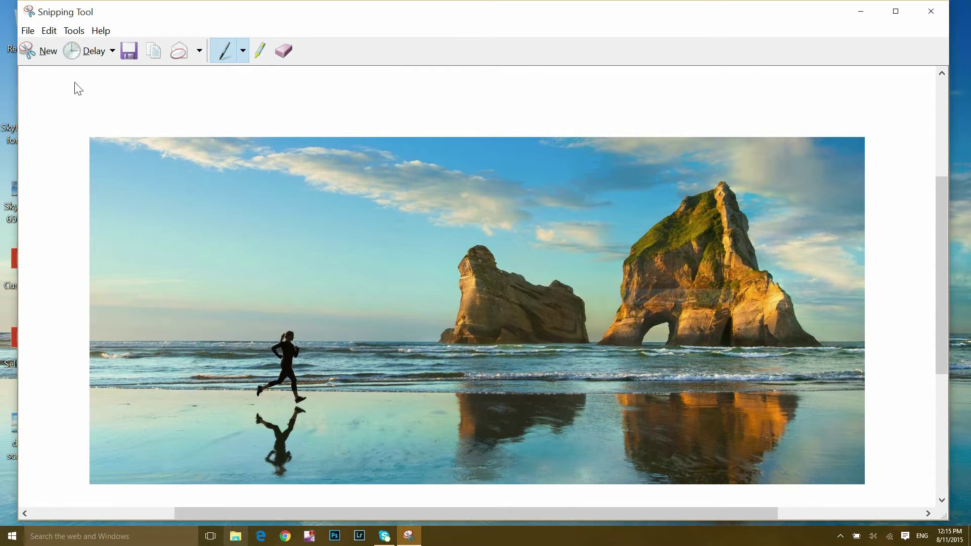
left_click(41, 50)
left_click(728, 250)
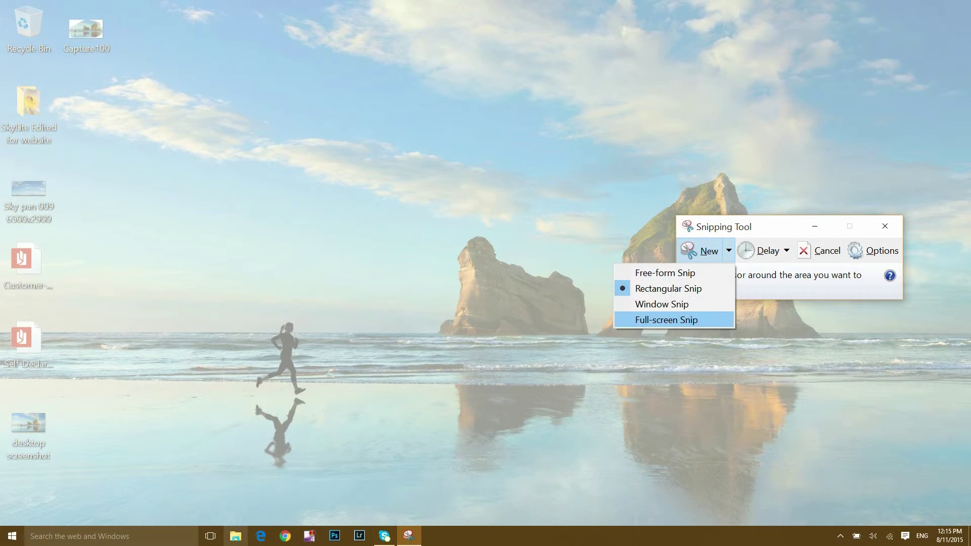
left_click(662, 304)
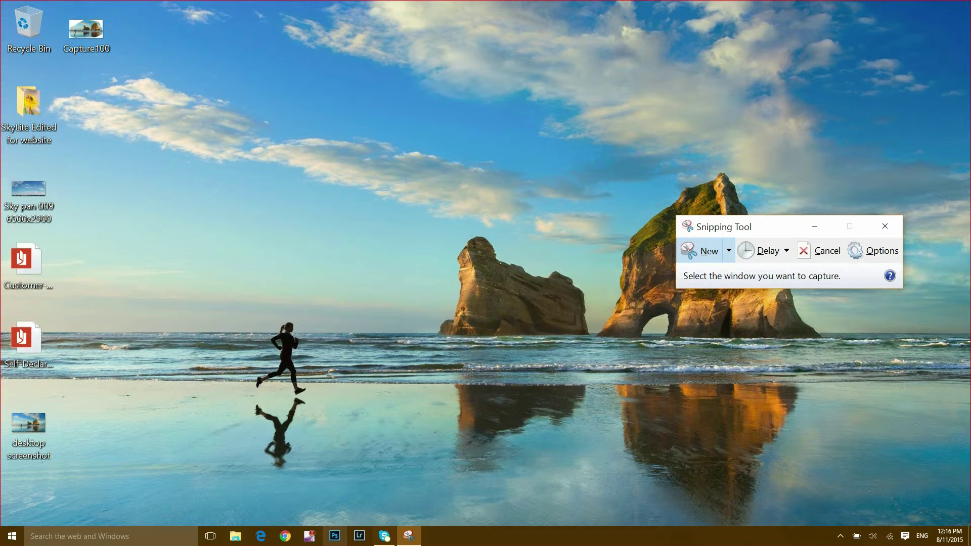
key("Escape")
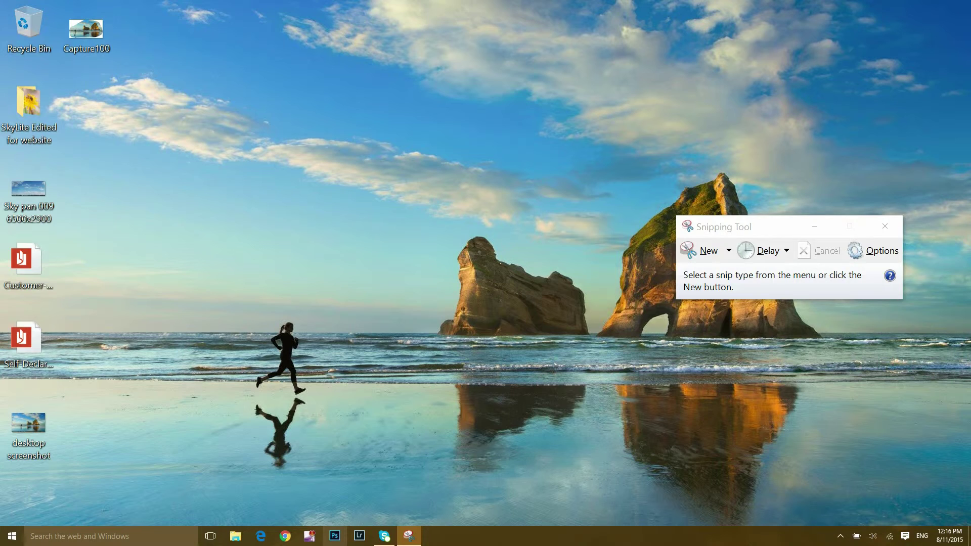
Step: Take a window snip of the Windows taskbar
left_click(728, 250)
left_click(662, 304)
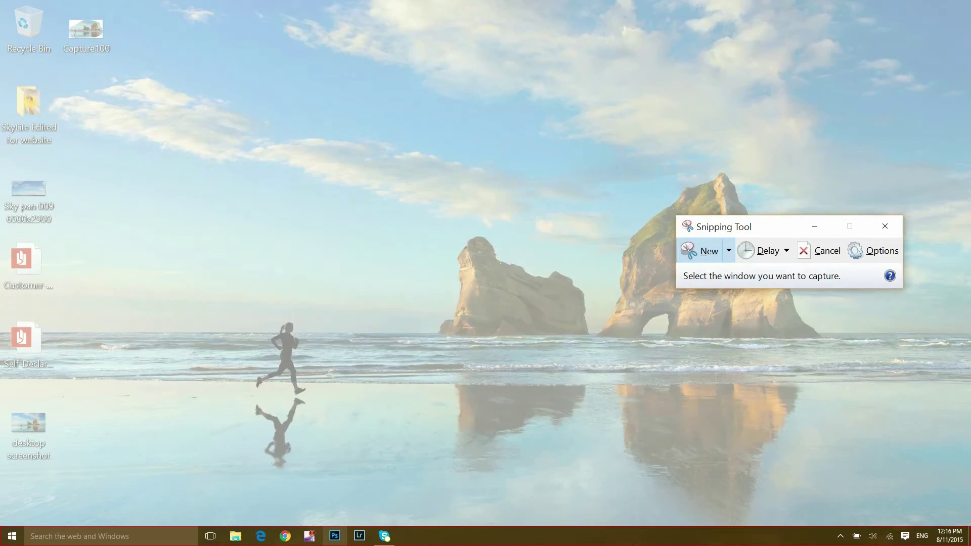
left_click(334, 535)
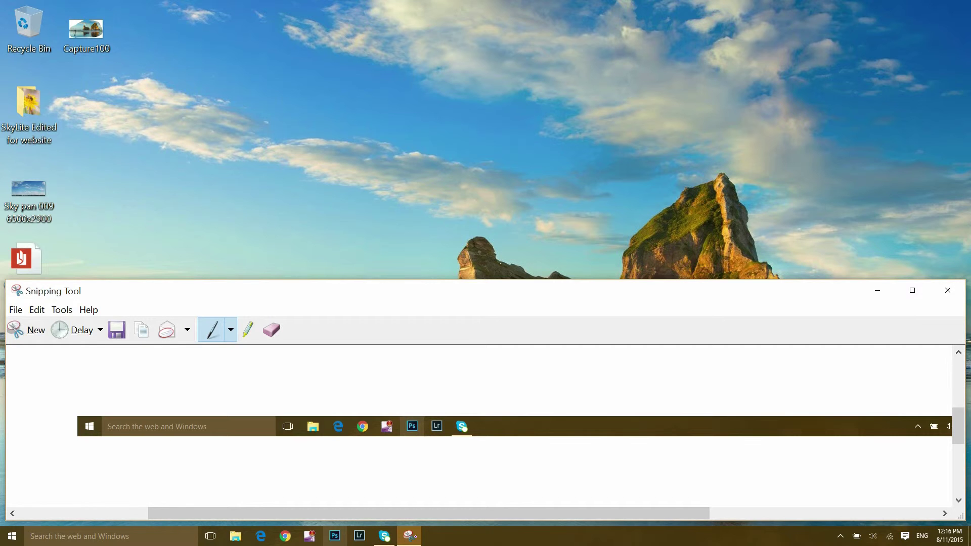
Step: Start a new snip and capture the whole desktop with the Full-screen Snip type
key("ctrl+n")
left_click(729, 250)
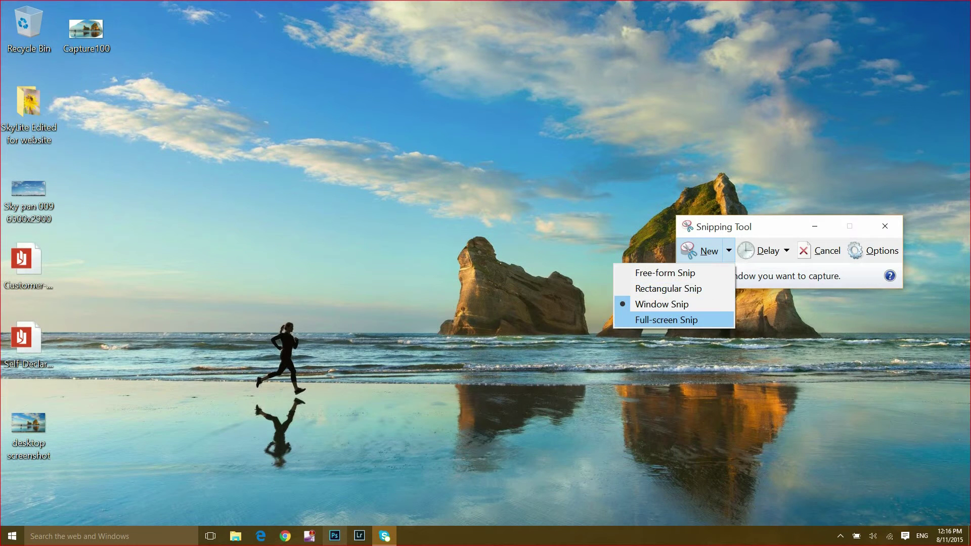
left_click(666, 319)
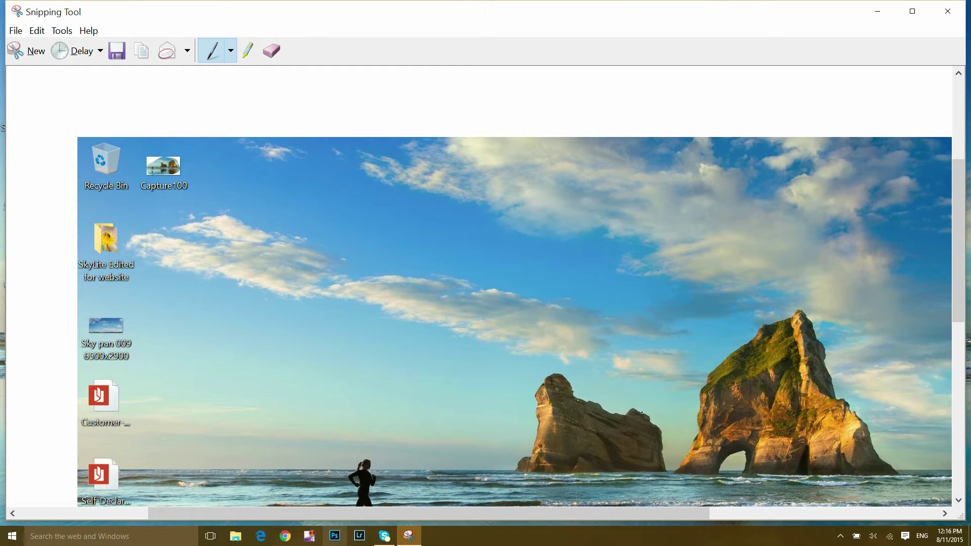
scroll(531, 417, "down", 3)
mouse_move(531, 513)
left_mouse_down()
mouse_move(662, 514)
mouse_move(547, 513)
left_mouse_up()
scroll(628, 513, "up", 3)
Step: Save the full-screen snip to the Desktop as a JPEG file named screenshot, and close the Snipping Tool
left_click(16, 30)
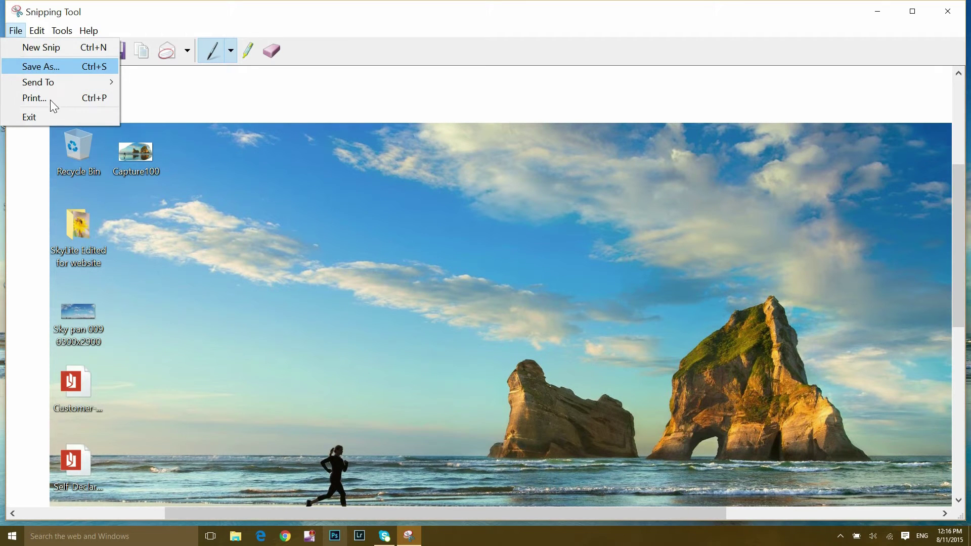
left_click(40, 66)
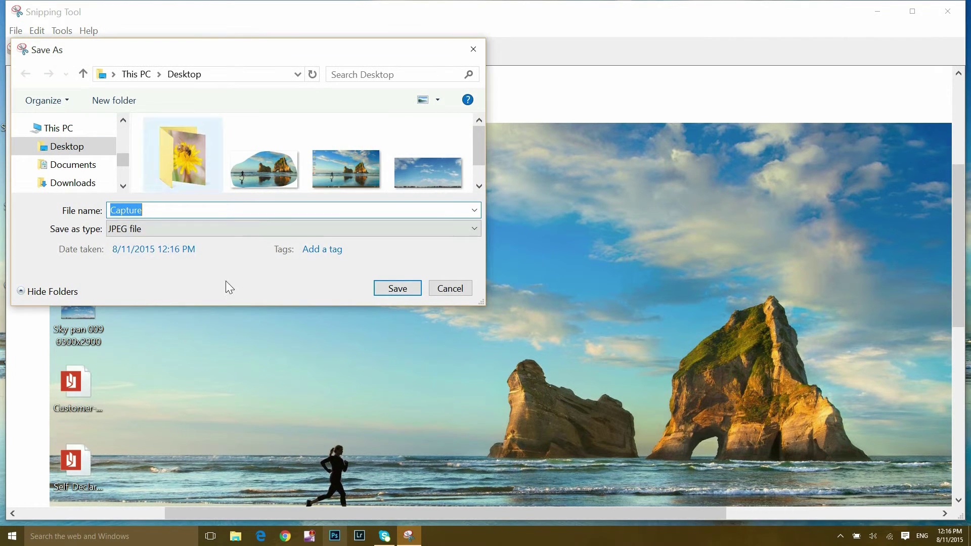
key("alt+Down")
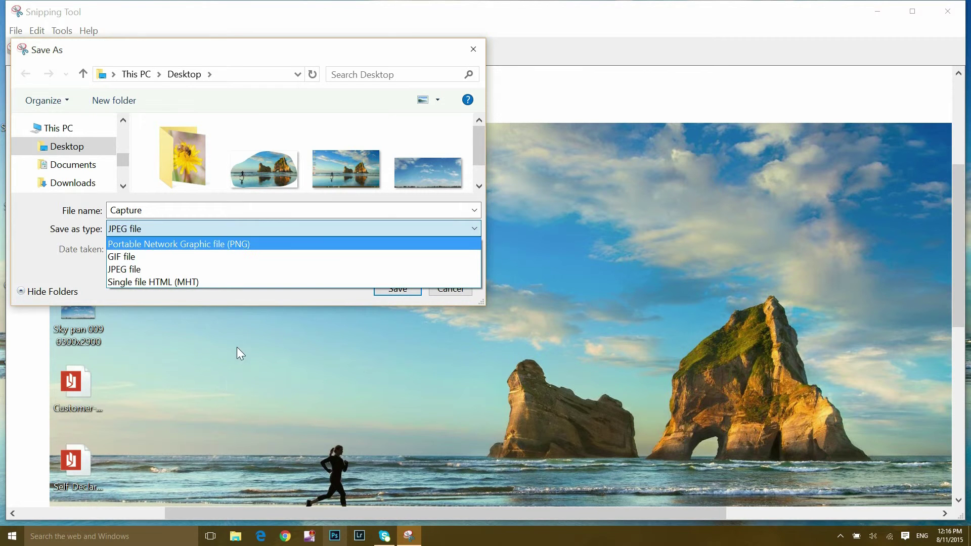
left_click(262, 314)
type("sc")
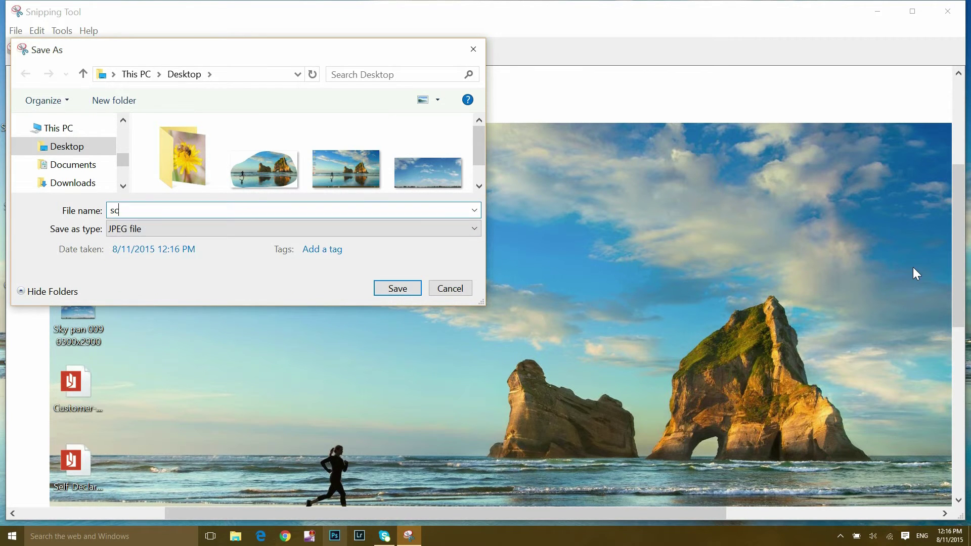
type("reenshot")
key("Return")
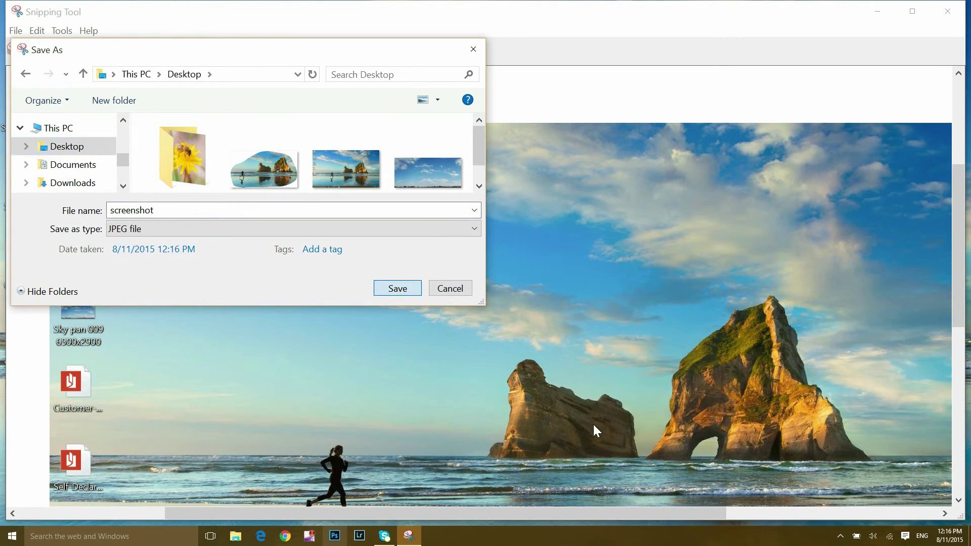
left_click(948, 11)
Step: Open the saved screenshot and Capture100 images from the desktop to check them, closing each one after viewing
double_click(86, 107)
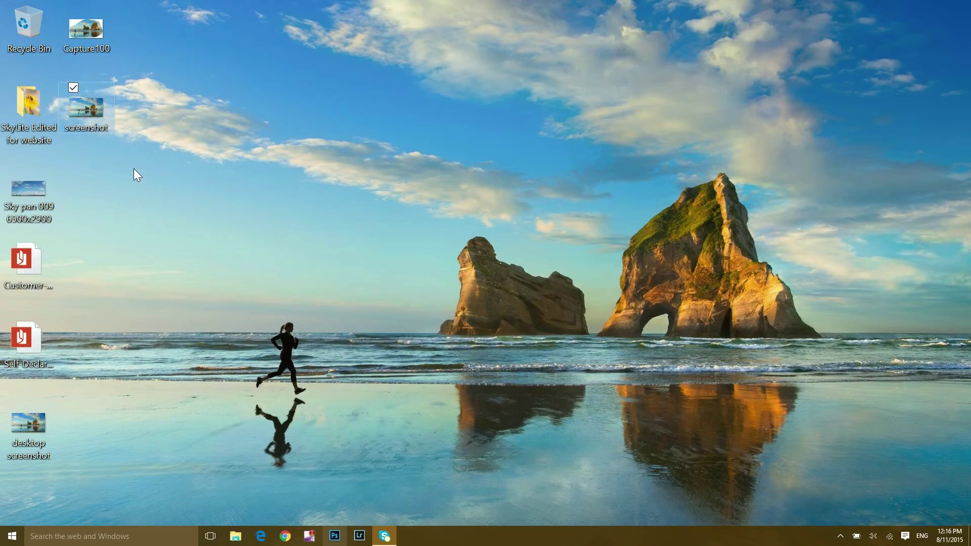
left_click(959, 6)
double_click(114, 44)
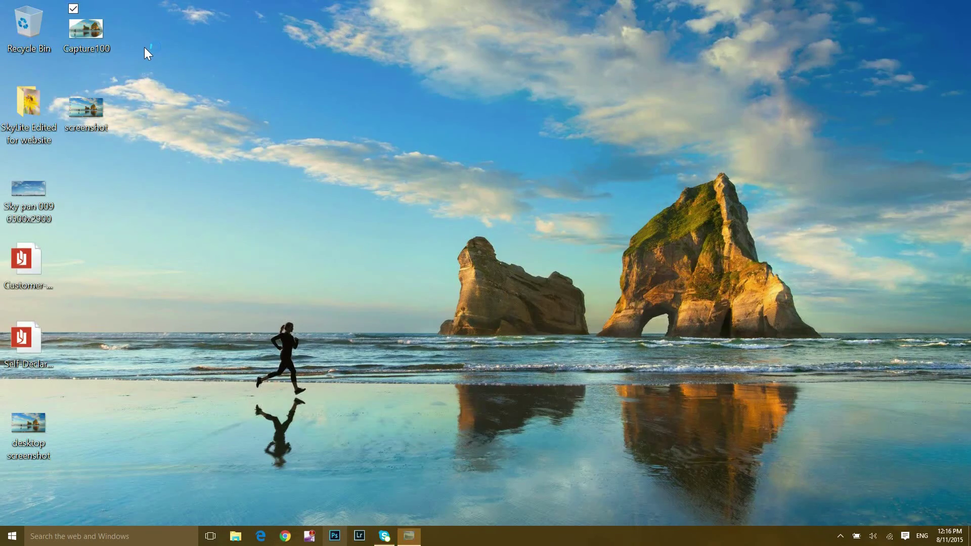
left_click(958, 6)
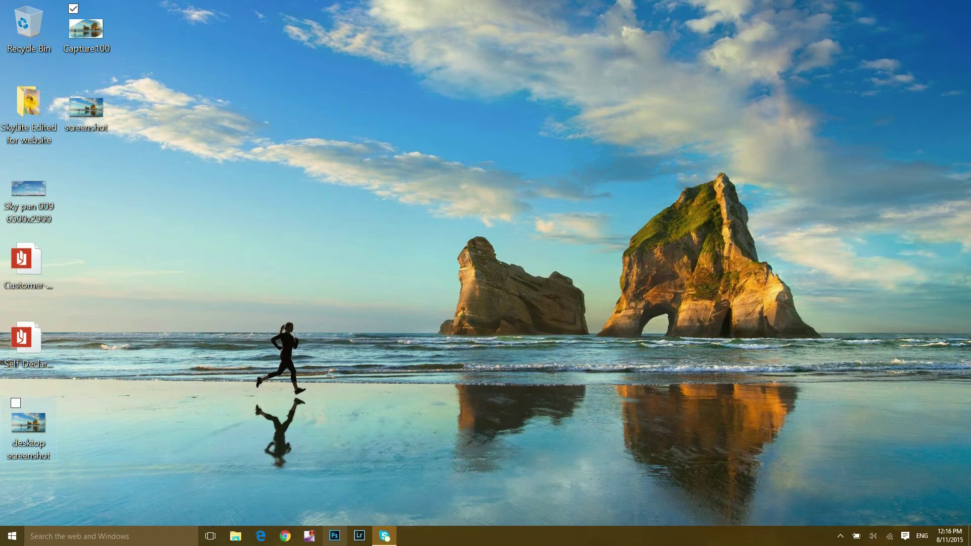